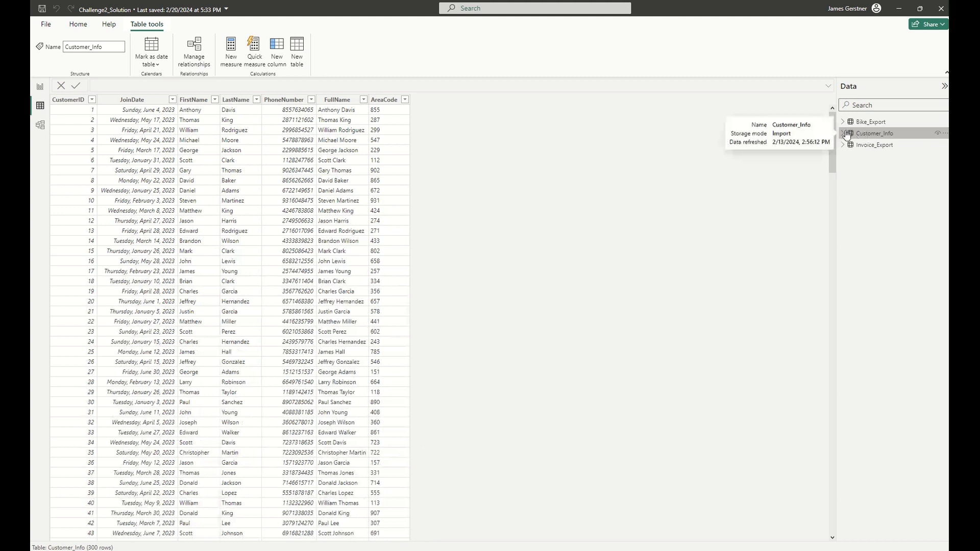
Expand the Customer_Info table's fields and view the formulas of its FullName and AreaCode calculated columns.
left_click(846, 134)
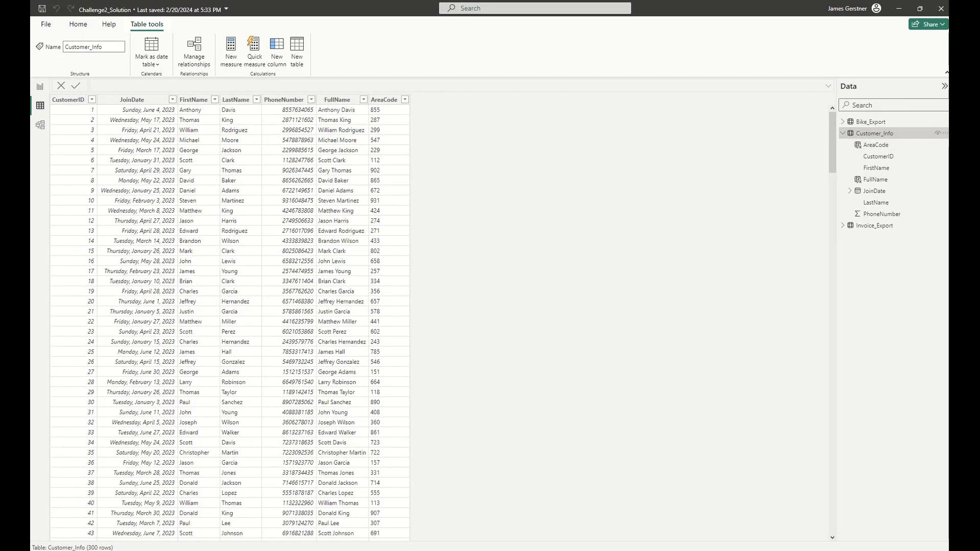
left_click(342, 111)
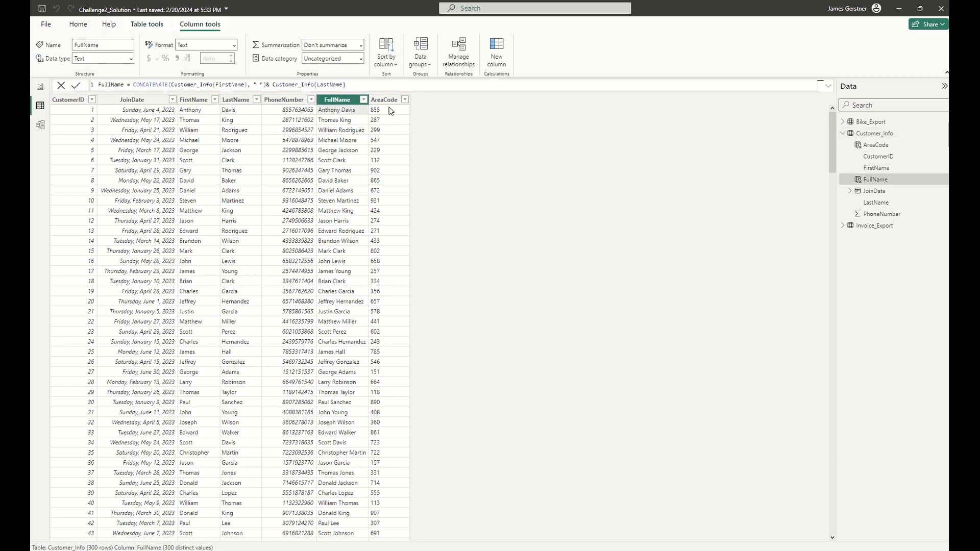
left_click(390, 110)
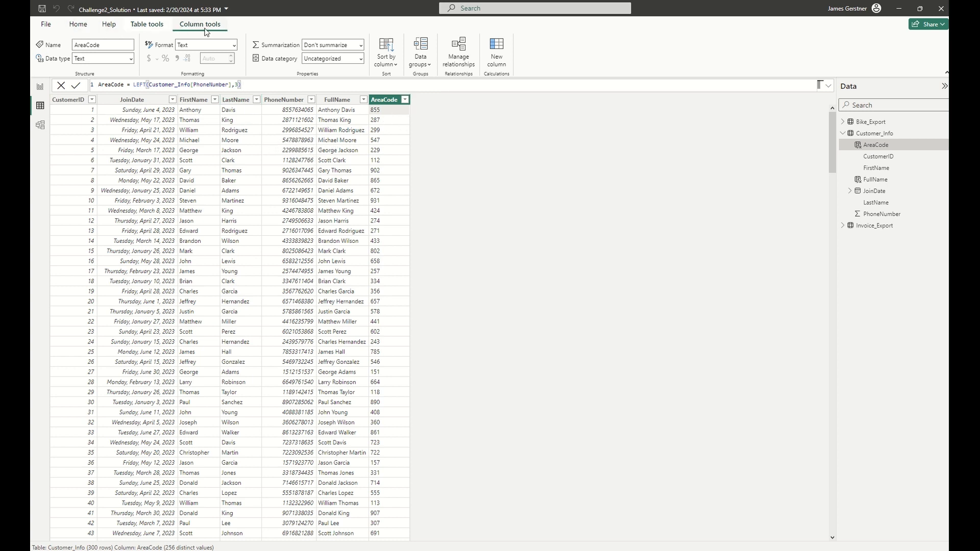
left_click(496, 56)
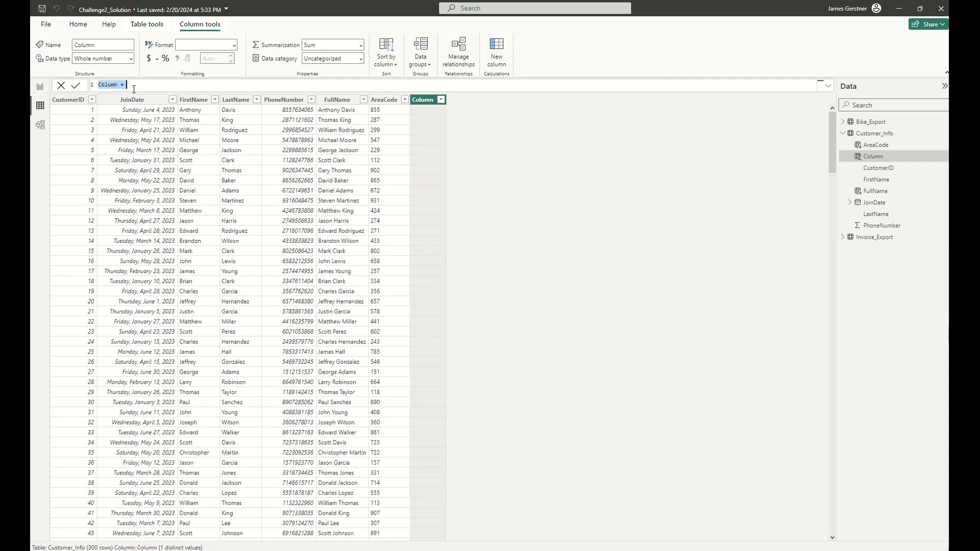
left_click(107, 88)
left_click(333, 86)
left_click(61, 85)
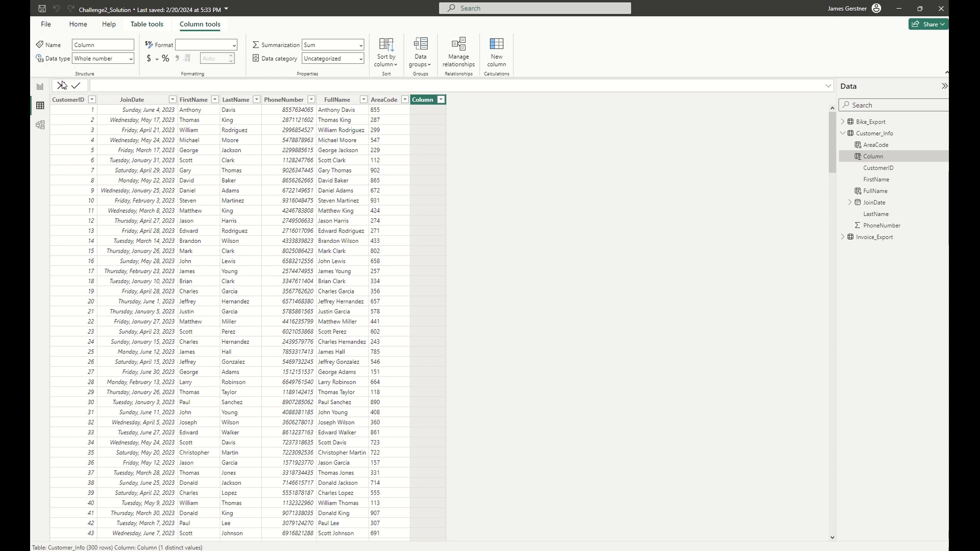
Examine how the FullName column's formula joins FirstName, a space and LastName with CONCATENATE.
left_click(348, 105)
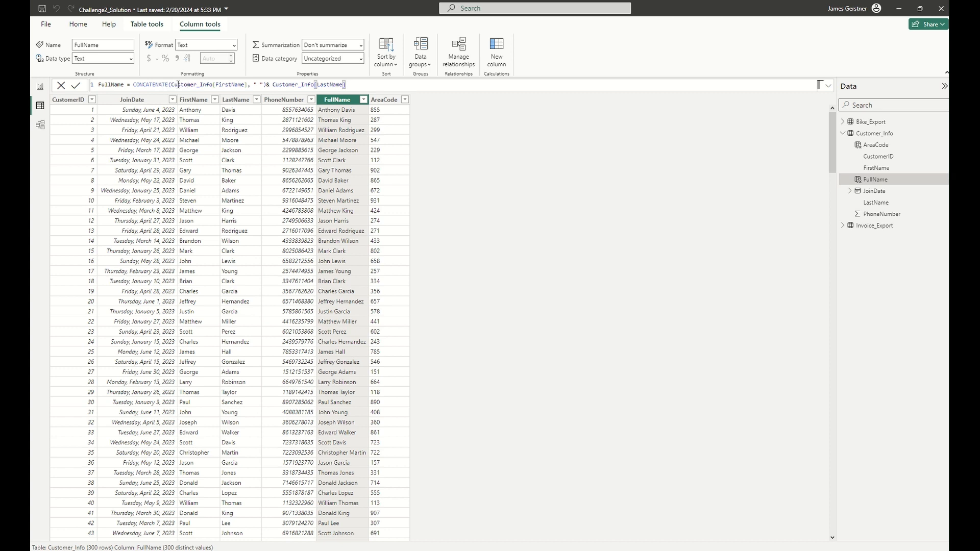
left_click_drag(171, 86, 263, 86)
triple_click(124, 82)
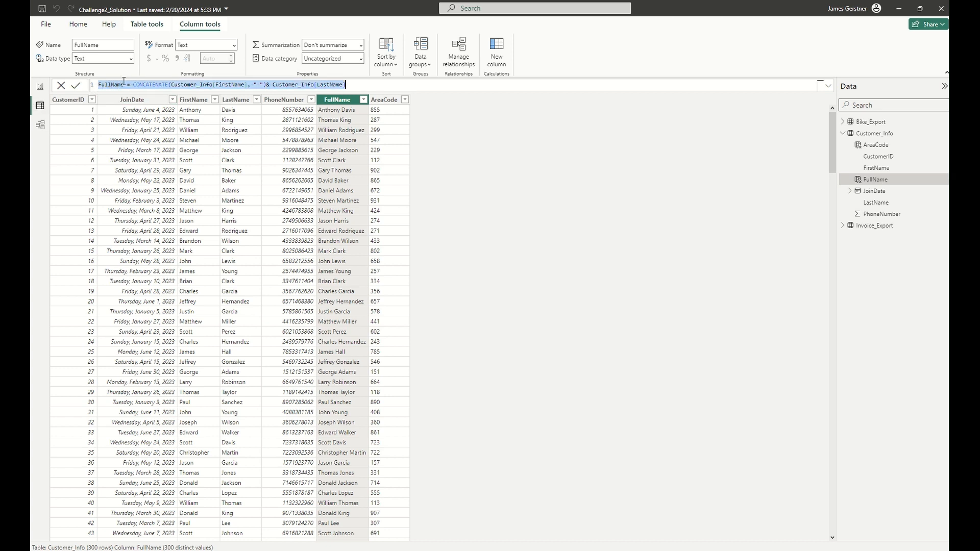
double_click(124, 82)
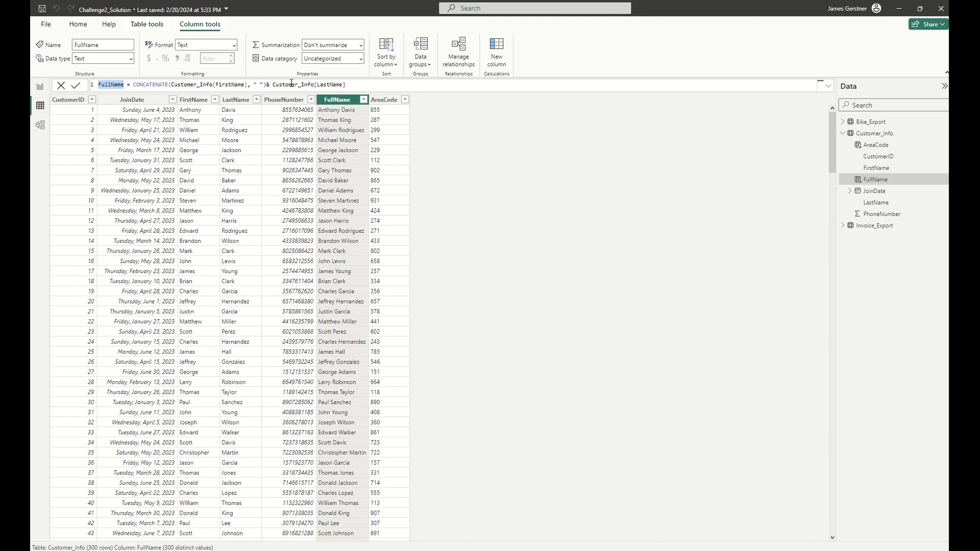
Examine the AreaCode column's LEFT formula and compare its results with the PhoneNumber column.
left_click(380, 121)
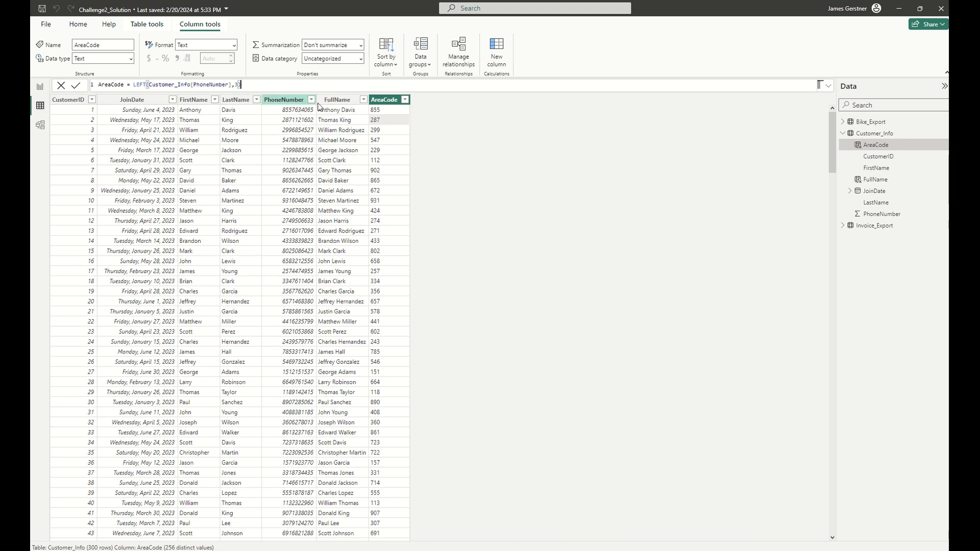
left_click(384, 105)
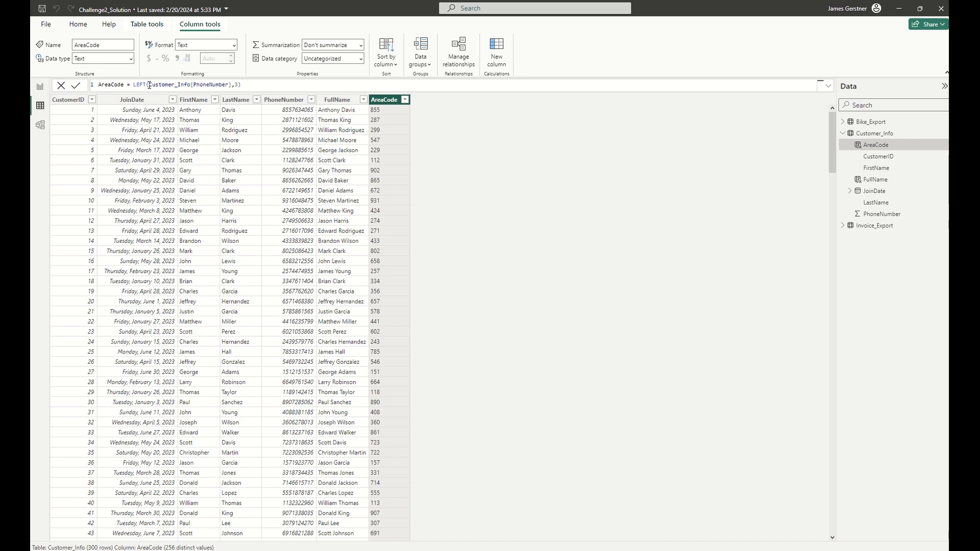
left_click_drag(149, 85, 231, 85)
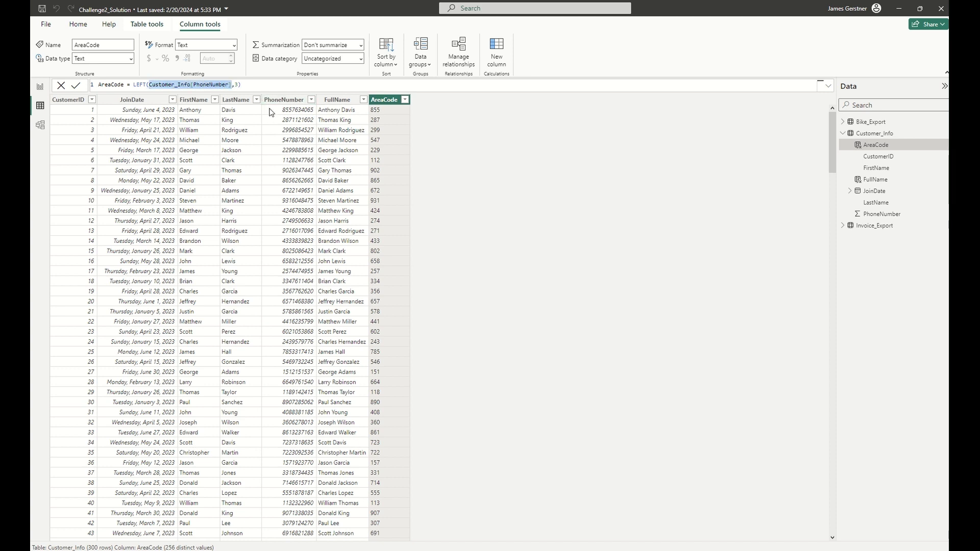
left_click(237, 85)
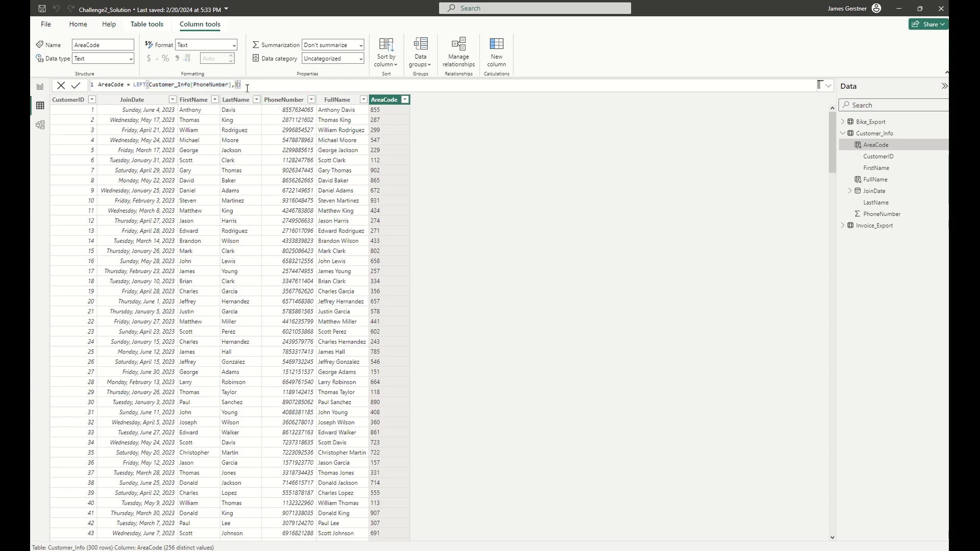
left_click(136, 85)
left_click(293, 115)
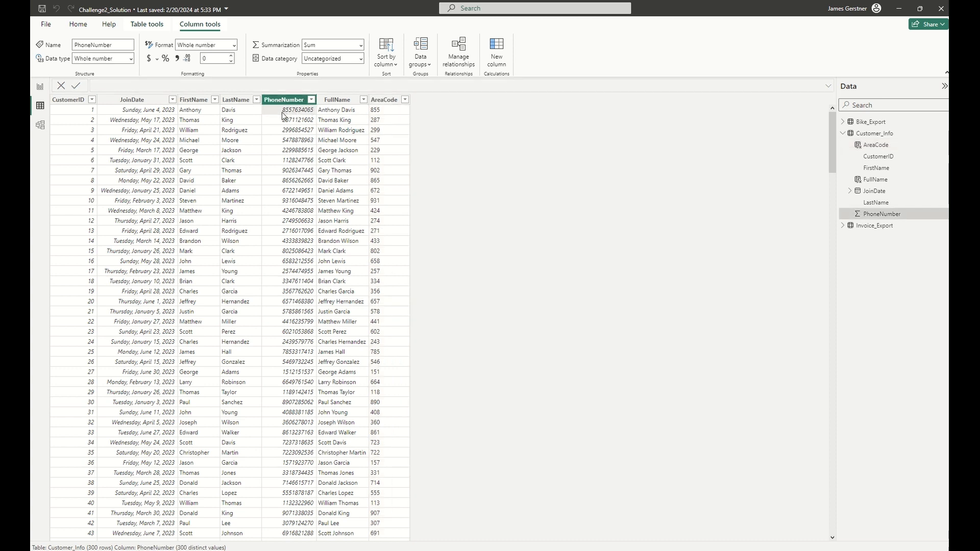
left_click(367, 114)
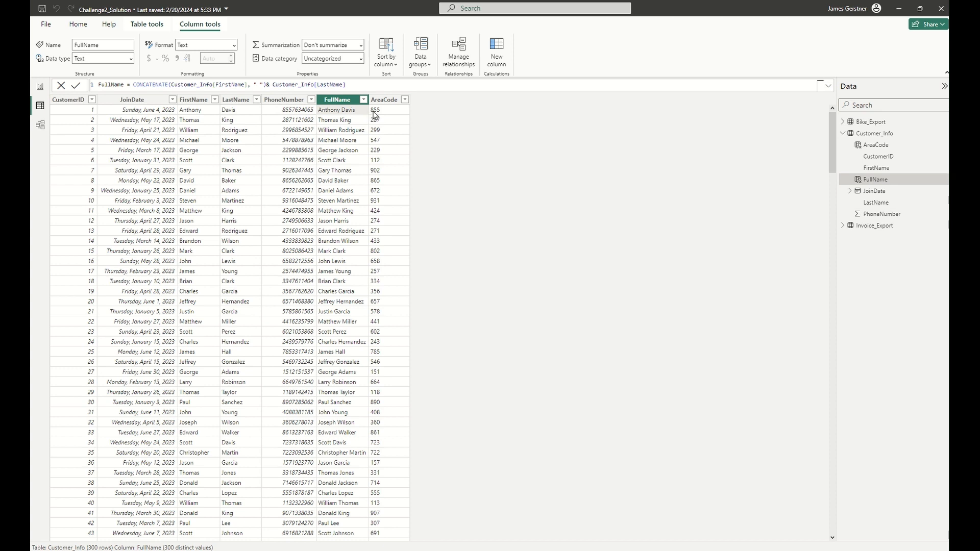
left_click(374, 114)
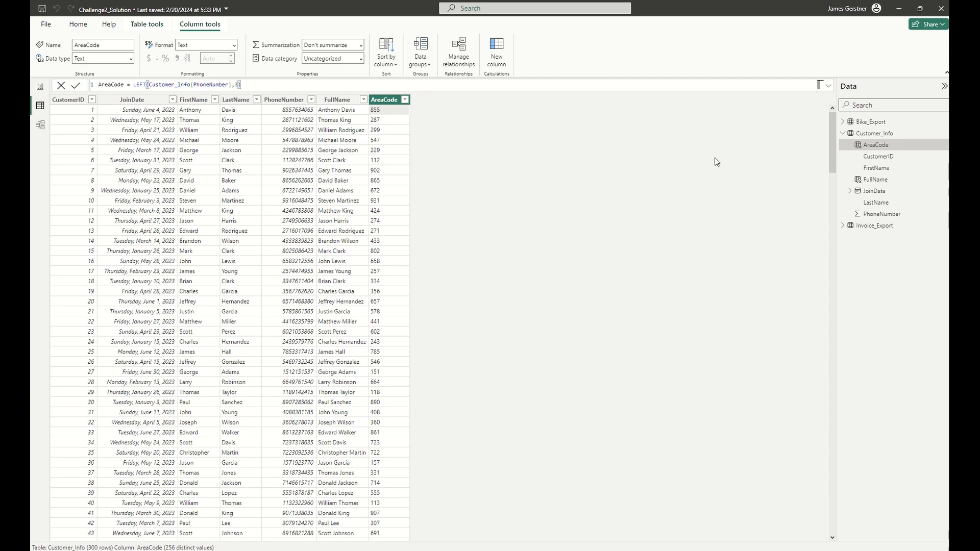
Display the Bike_Export table and examine the RetailPrice and COGS terms in the BikeProfit column's formula.
left_click(842, 133)
left_click(843, 122)
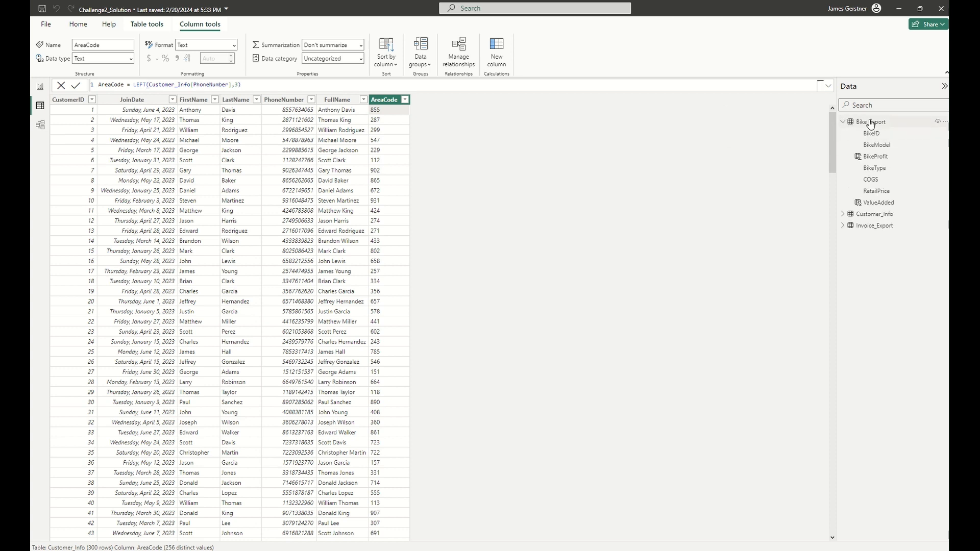
left_click(870, 122)
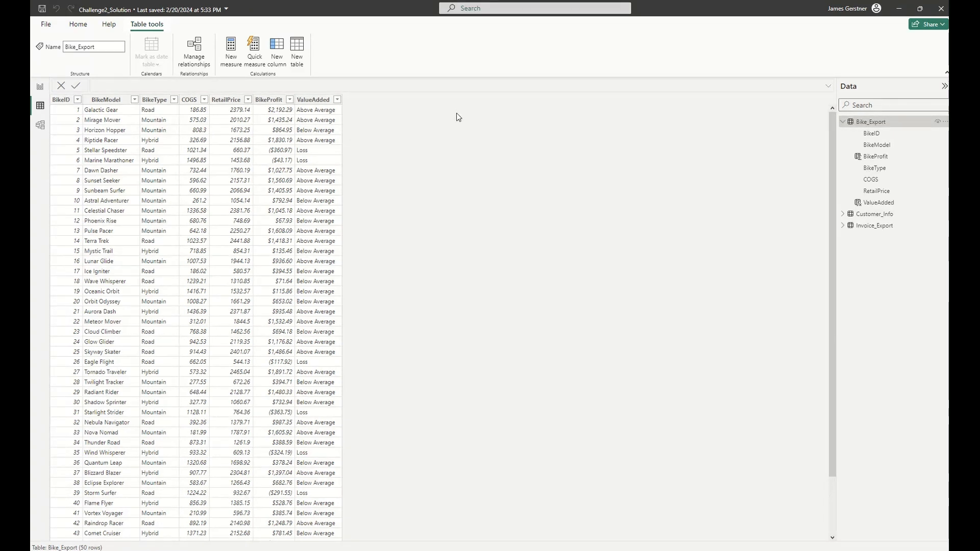
left_click(278, 116)
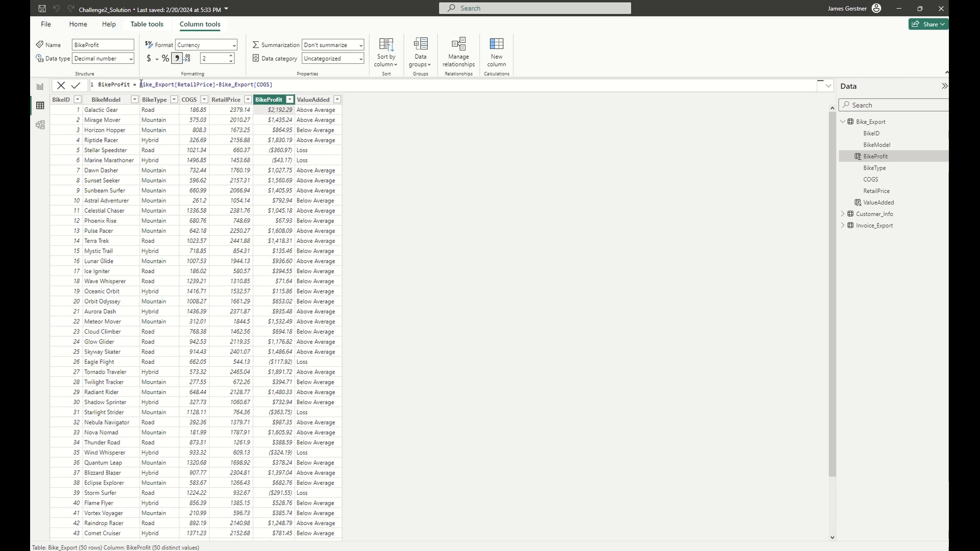
left_click_drag(141, 84, 214, 84)
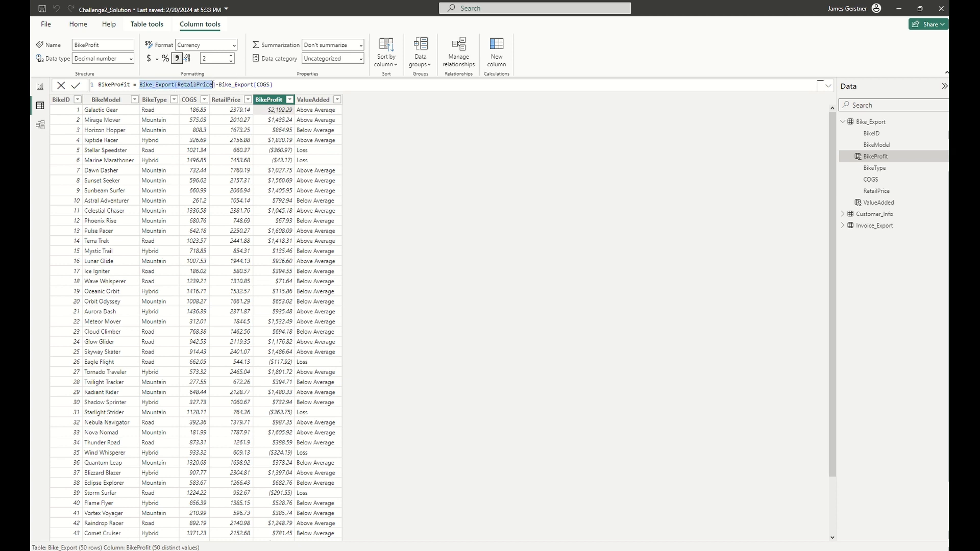
left_click(222, 85)
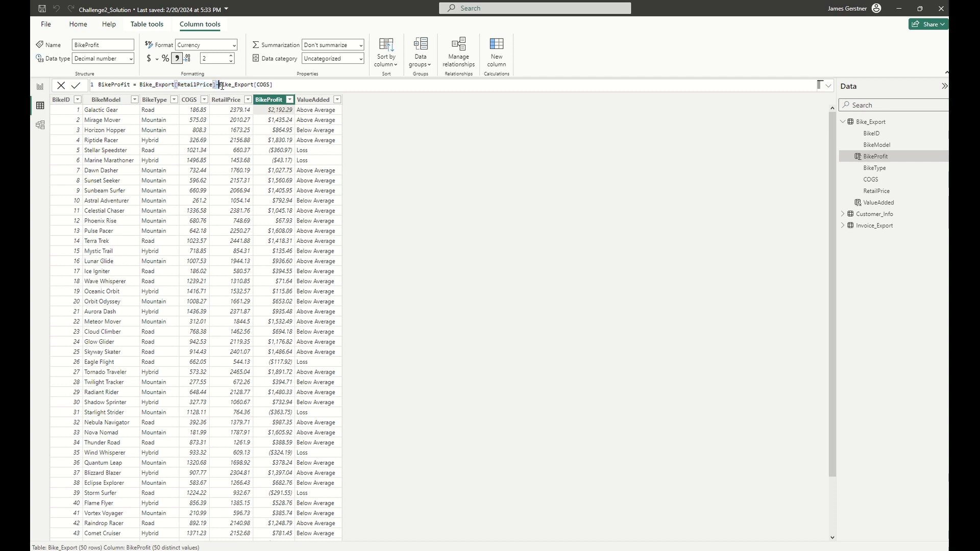
left_click_drag(222, 85, 273, 85)
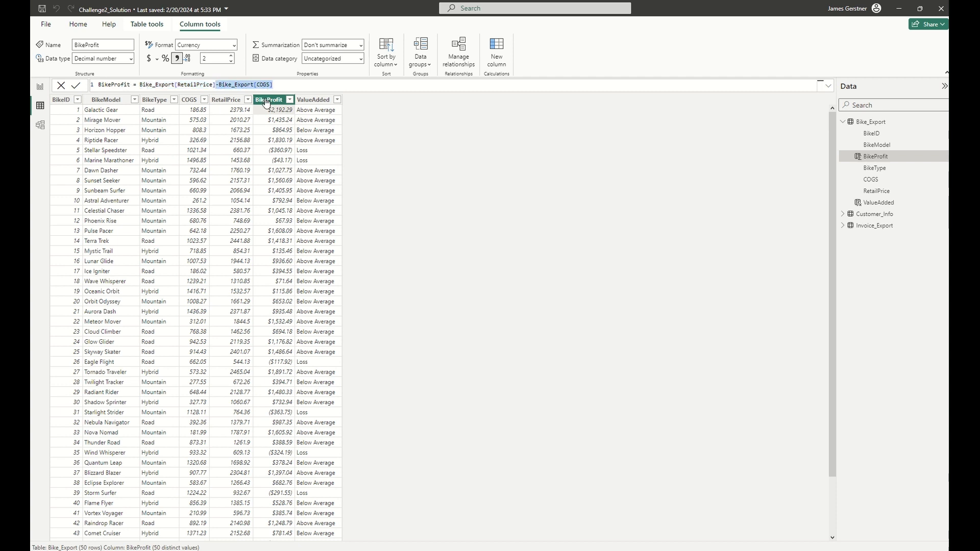
Set the BikeProfit column's format to Currency.
left_click(205, 46)
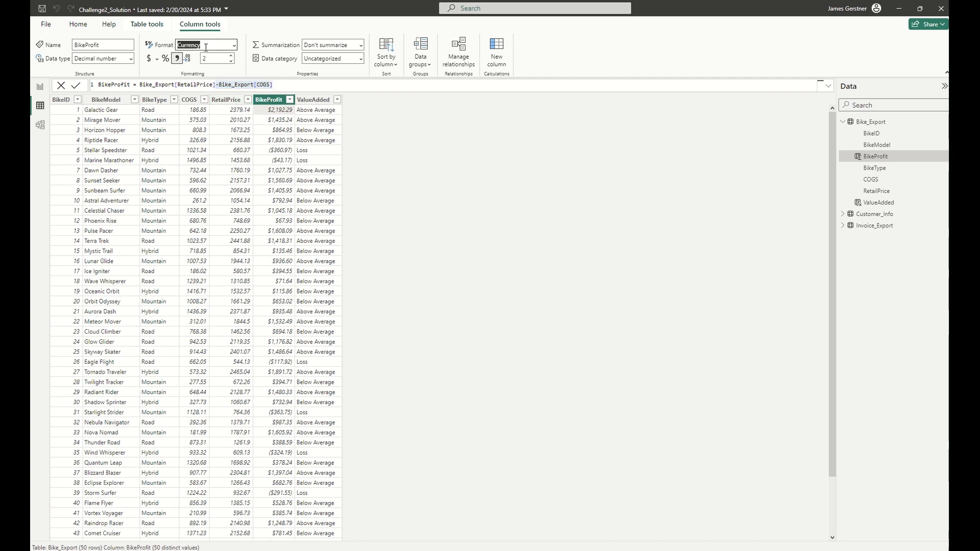
left_click(234, 45)
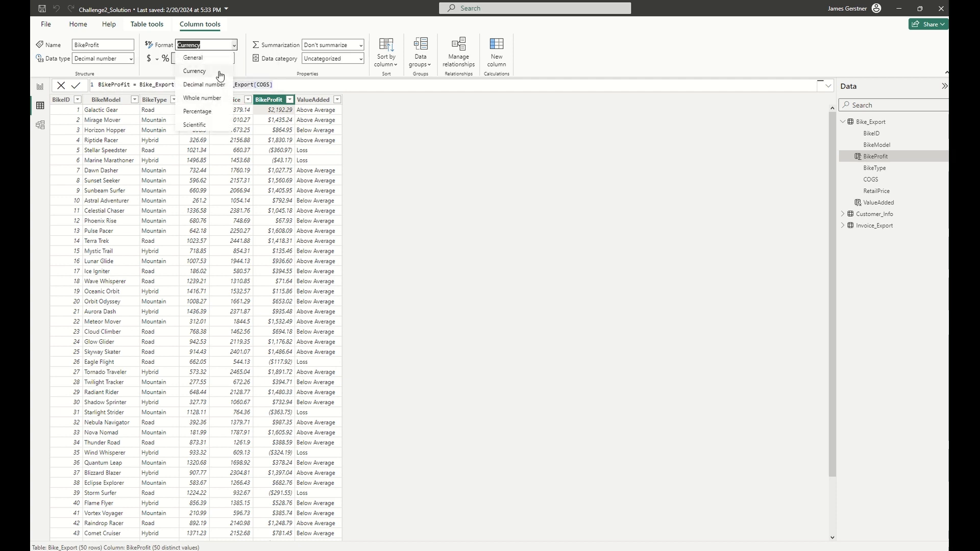
left_click(219, 72)
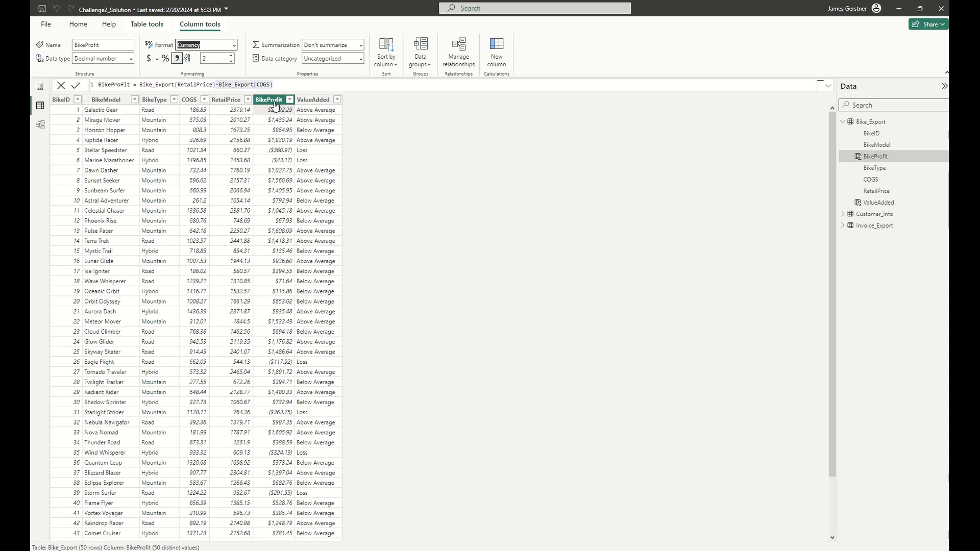
Examine the ValueAdded column's formula, focusing on the first IF condition on BikeProfit and its "Loss" result.
left_click(306, 102)
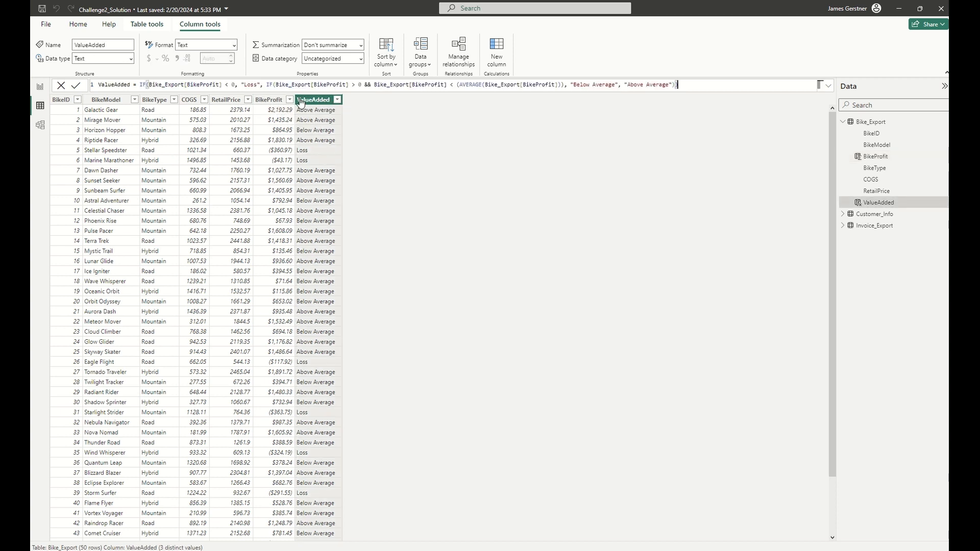
double_click(145, 85)
double_click(269, 85)
left_click_drag(148, 83, 236, 84)
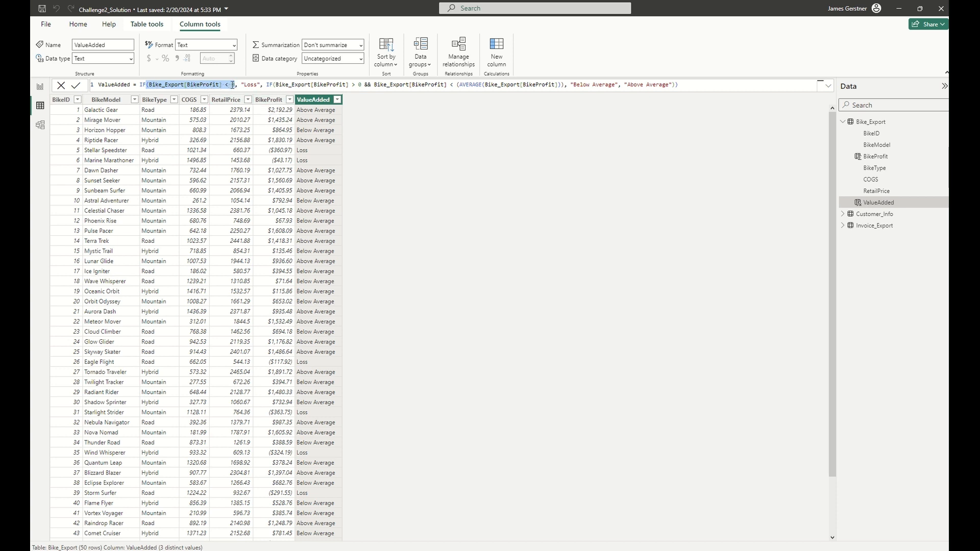
left_click_drag(225, 84, 243, 85)
left_click(262, 85)
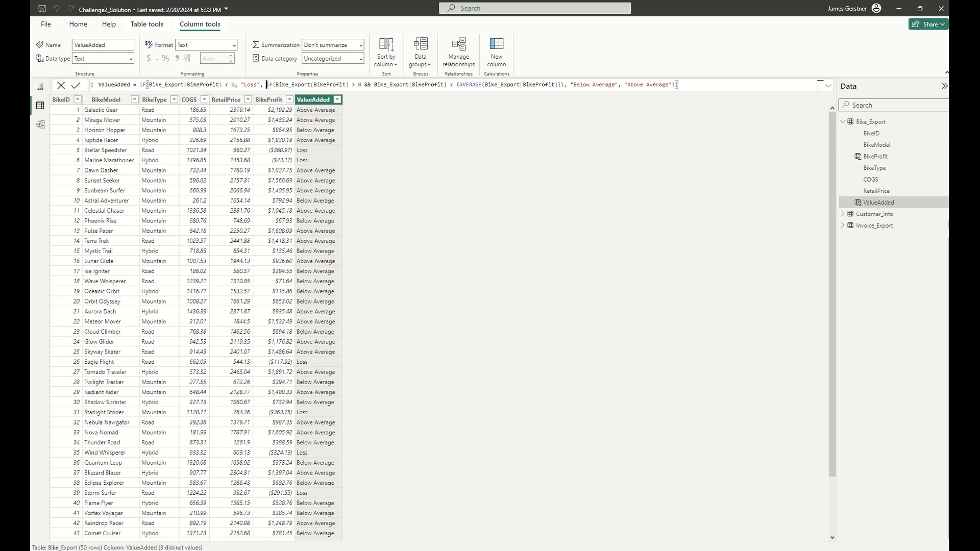
Examine the nested IF in the ValueAdded formula with its AVERAGE comparison, and review the column's results through all rows.
left_click_drag(267, 85, 274, 85)
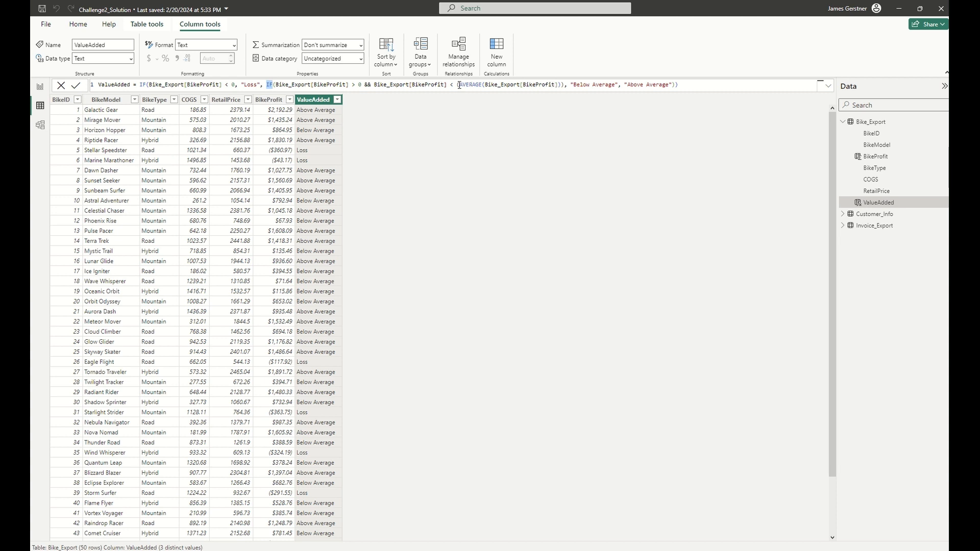
left_click_drag(457, 85, 561, 84)
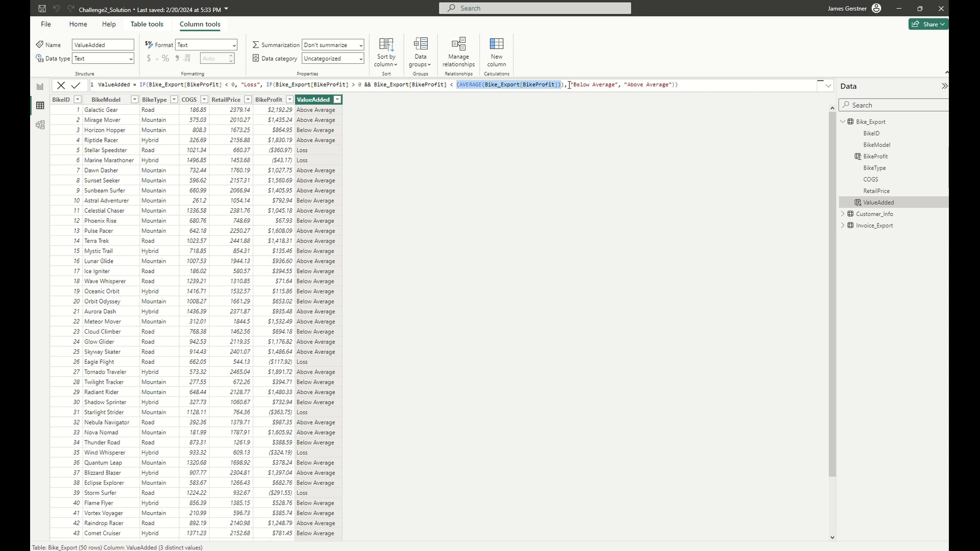
left_click_drag(566, 84, 621, 84)
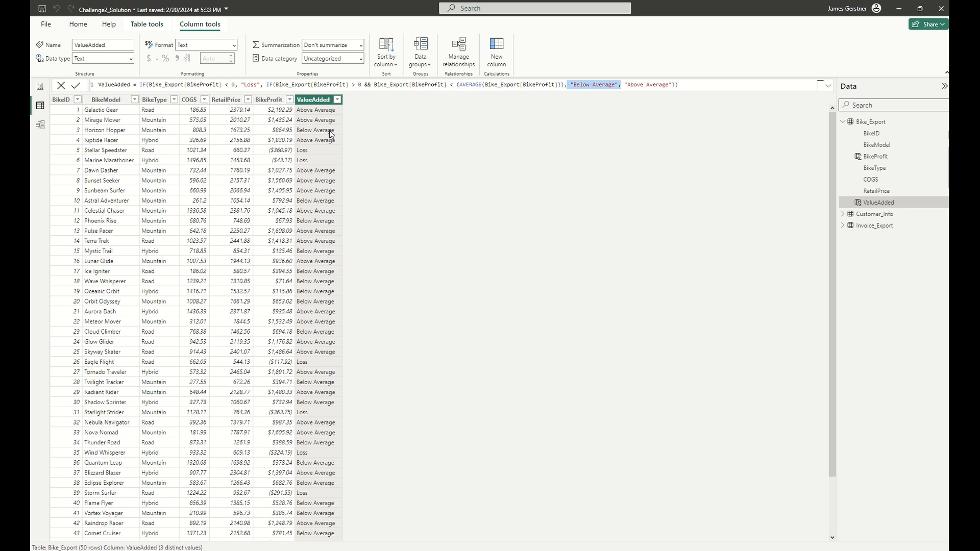
left_click_drag(623, 85, 673, 86)
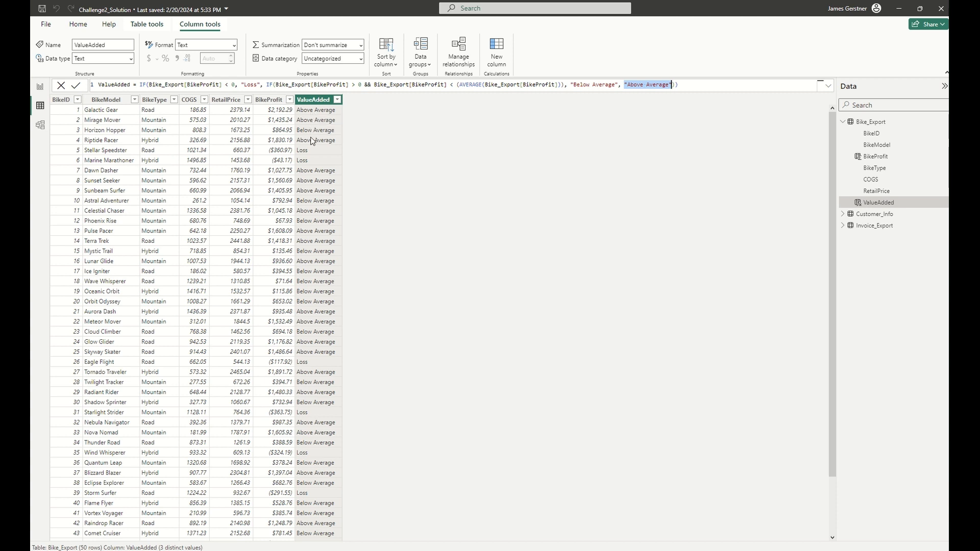
scroll(319, 153, "down", 2)
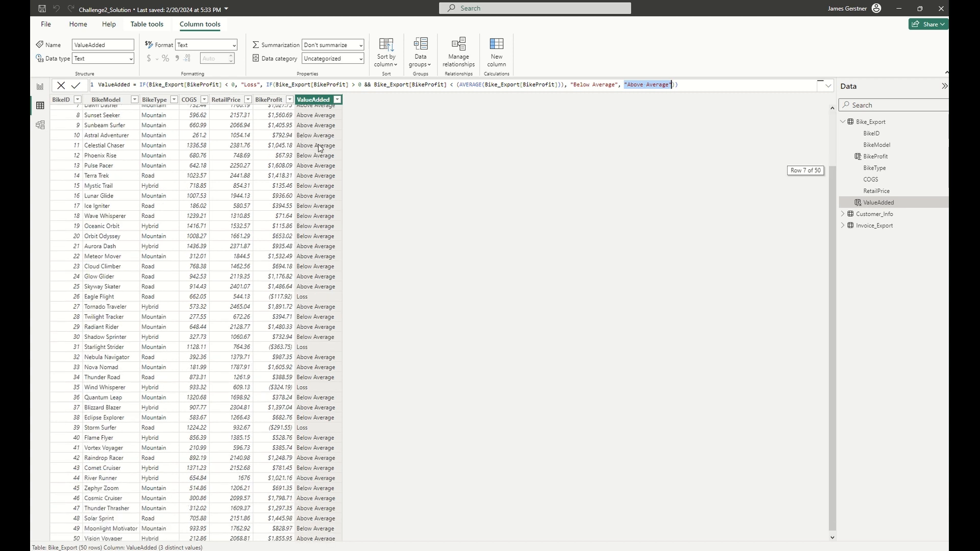
scroll(317, 186, "down", 1)
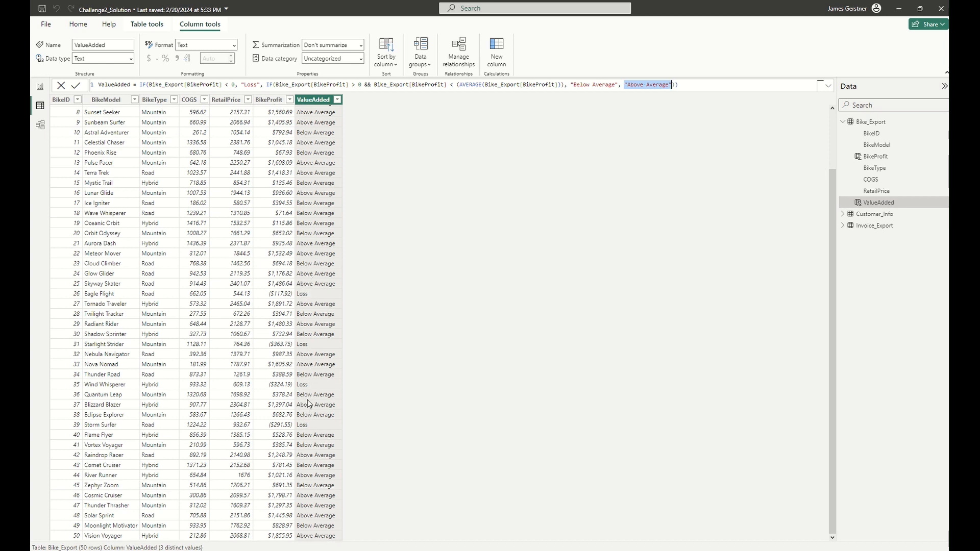
scroll(306, 370, "up", 3)
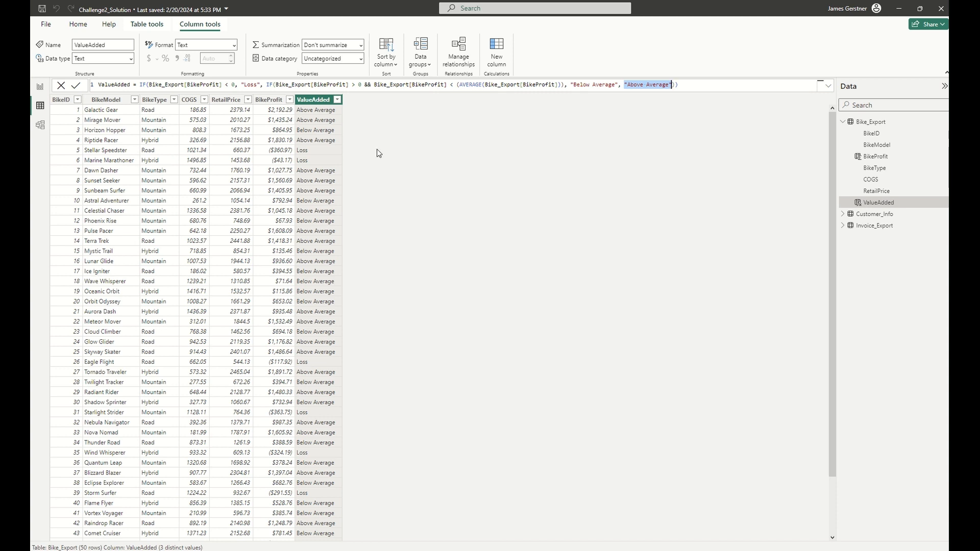
Display the Invoice_Export table and examine the RELATED function in the InvoiceProfit column's formula.
left_click(843, 121)
left_click(854, 147)
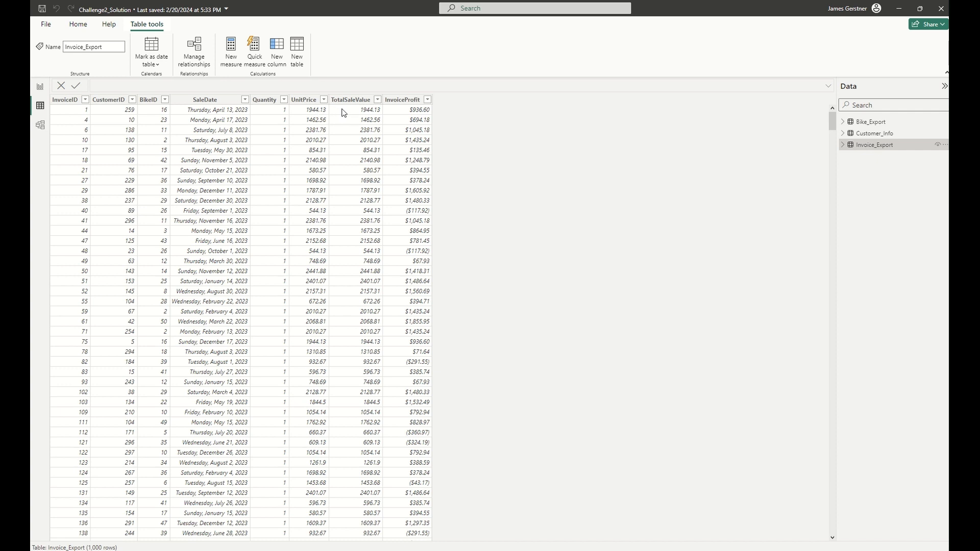
left_click(397, 118)
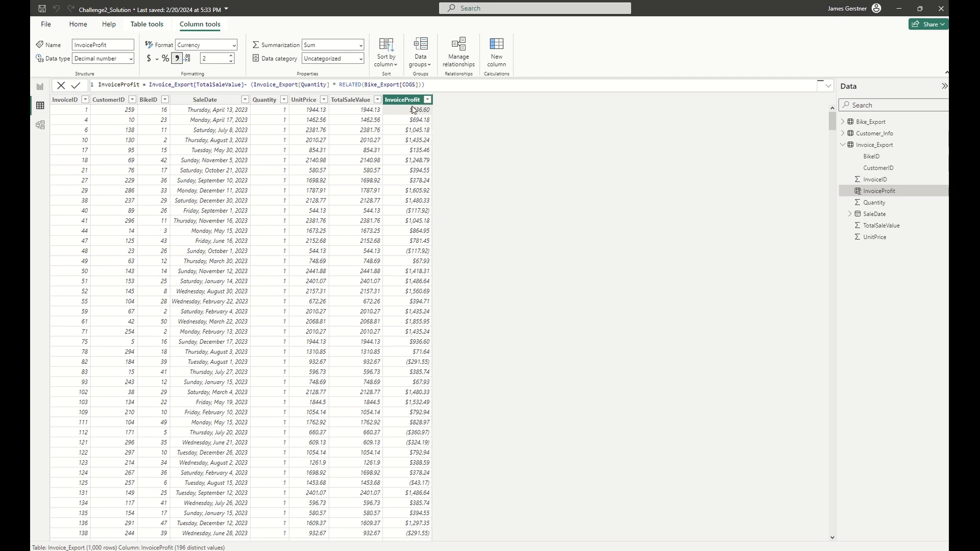
double_click(345, 85)
Inspect the model relationships linking Invoice_Export to Bike_Export through BikeID, and return to the table data.
left_click(42, 134)
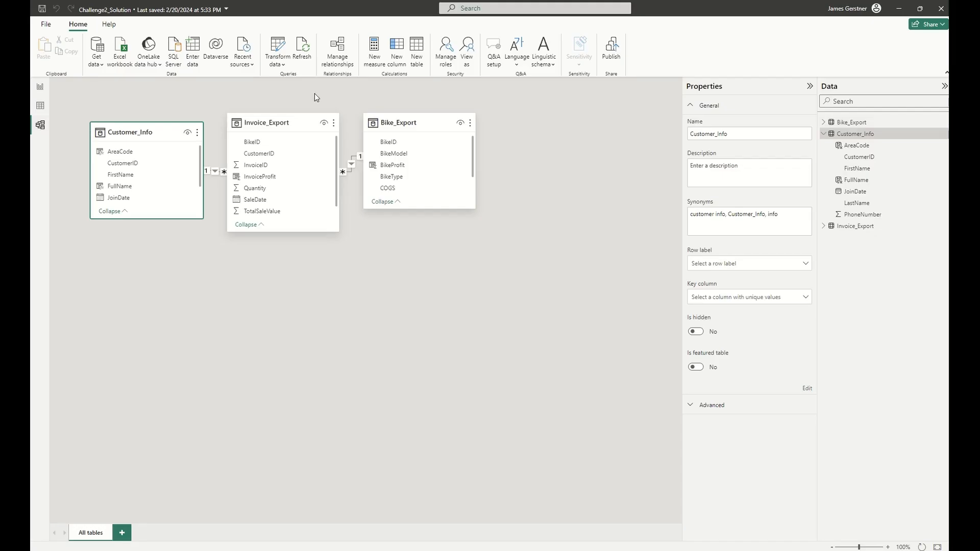
left_click(410, 126)
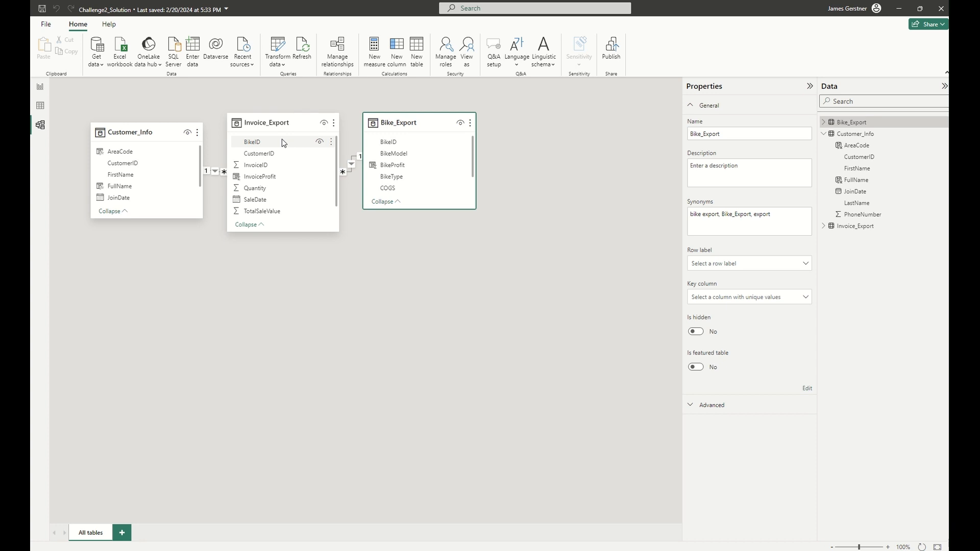
left_click(42, 113)
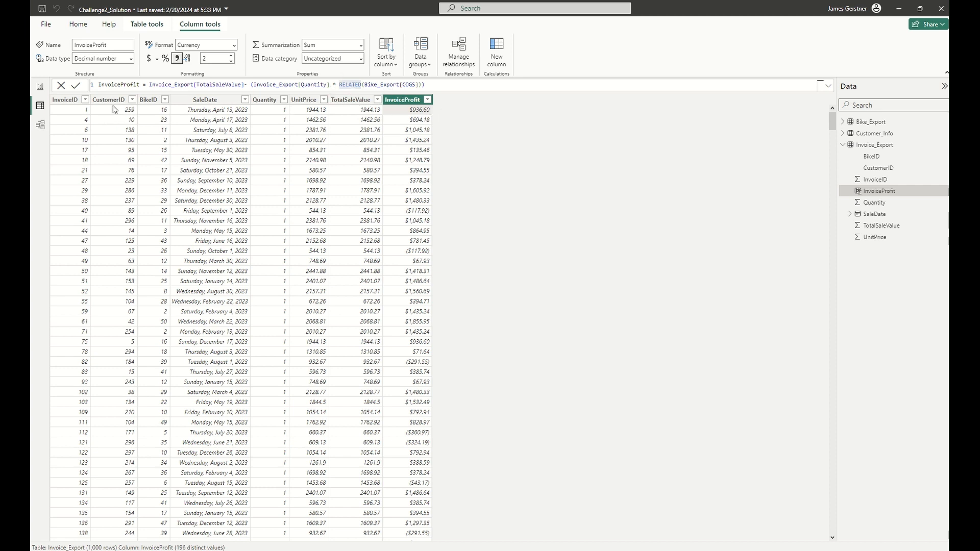
Examine the first invoice's BikeID, UnitPrice and InvoiceProfit values in the Invoice_Export table.
left_click(159, 113)
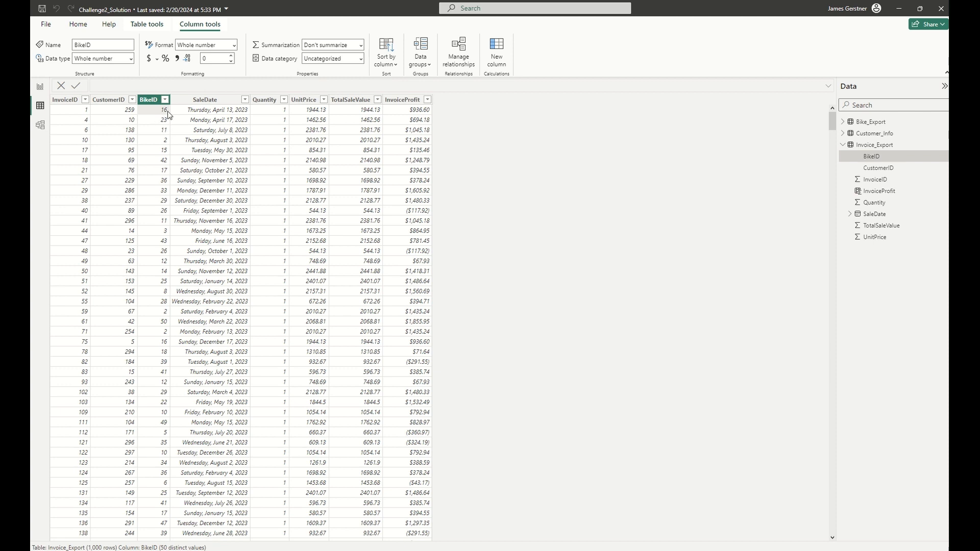
left_click(308, 113)
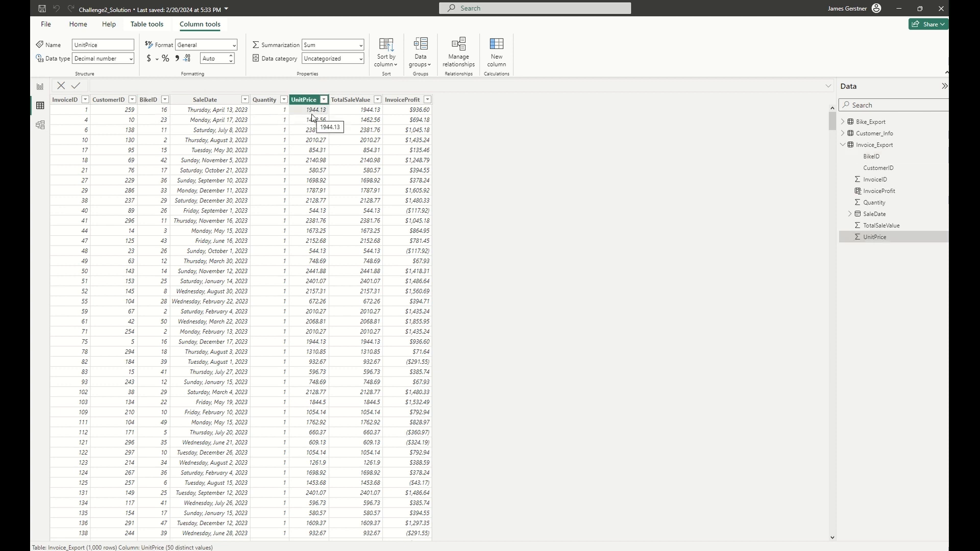
left_click(386, 113)
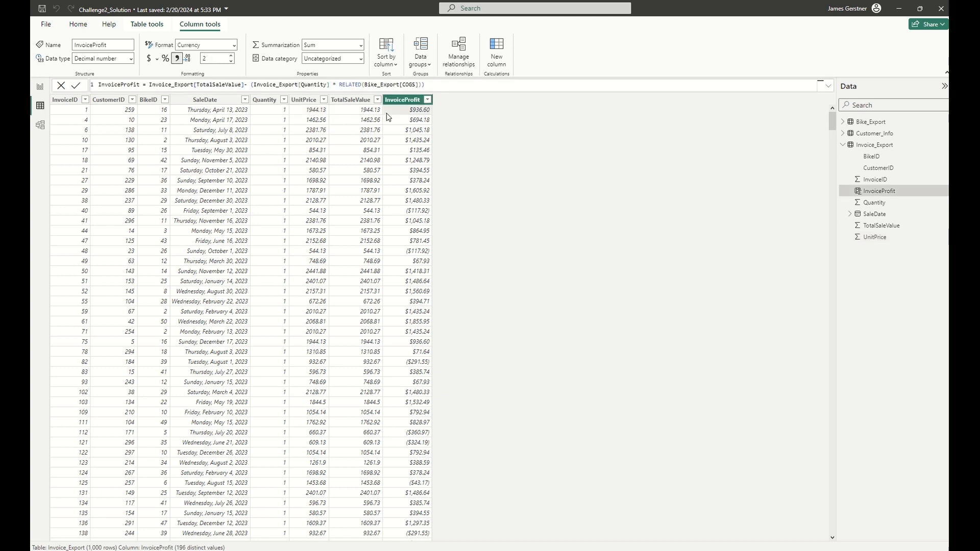
Look up BikeID 16 in the Bike_Export table and examine its BikeModel, RetailPrice, COGS and BikeProfit values.
left_click(842, 122)
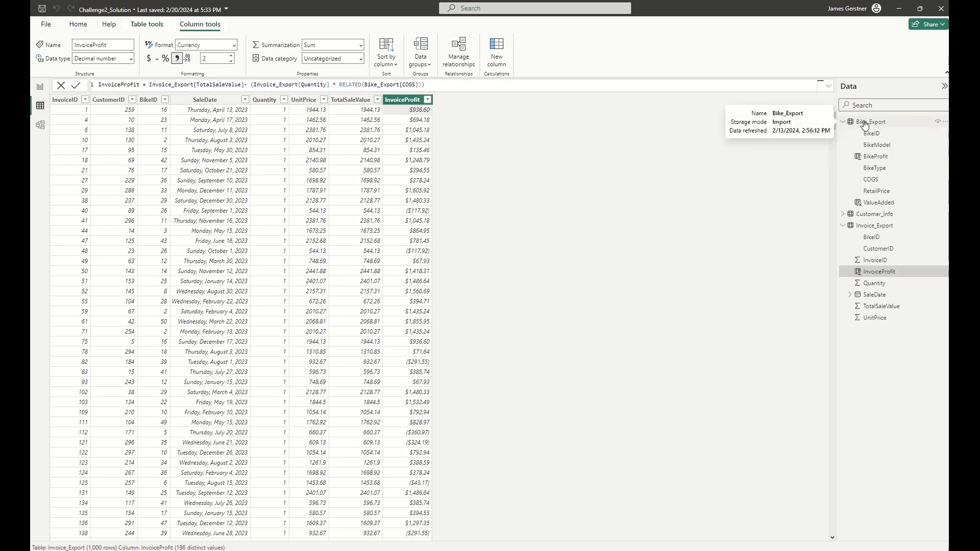
left_click(888, 134)
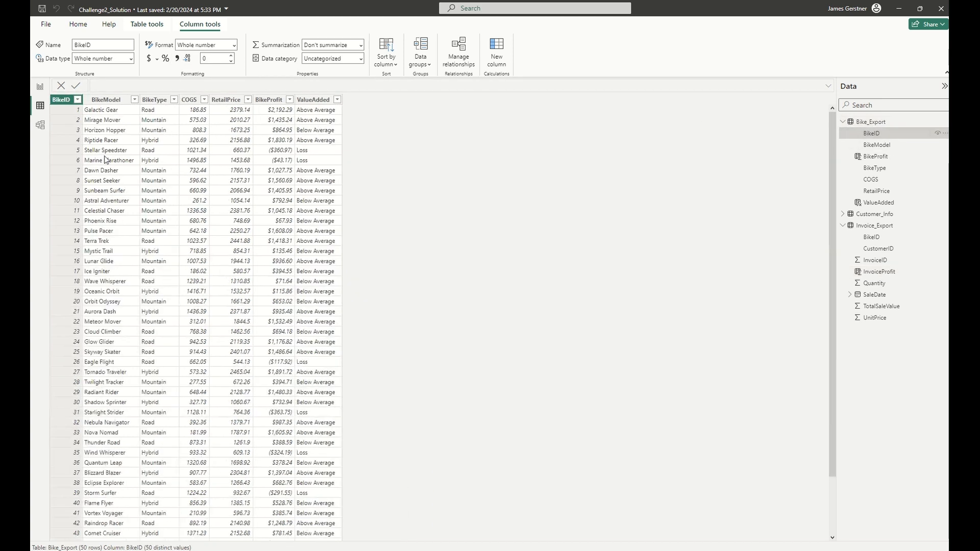
left_click(85, 262)
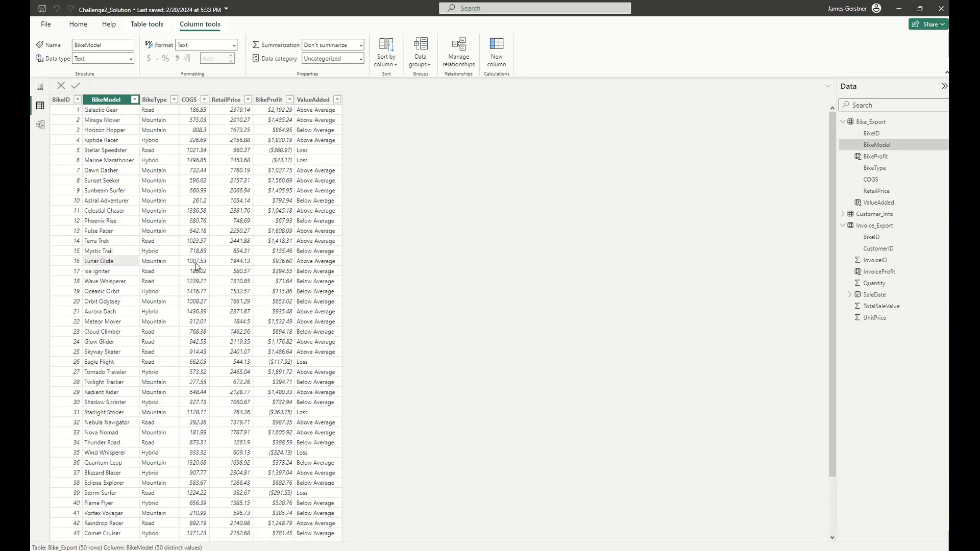
left_click(235, 262)
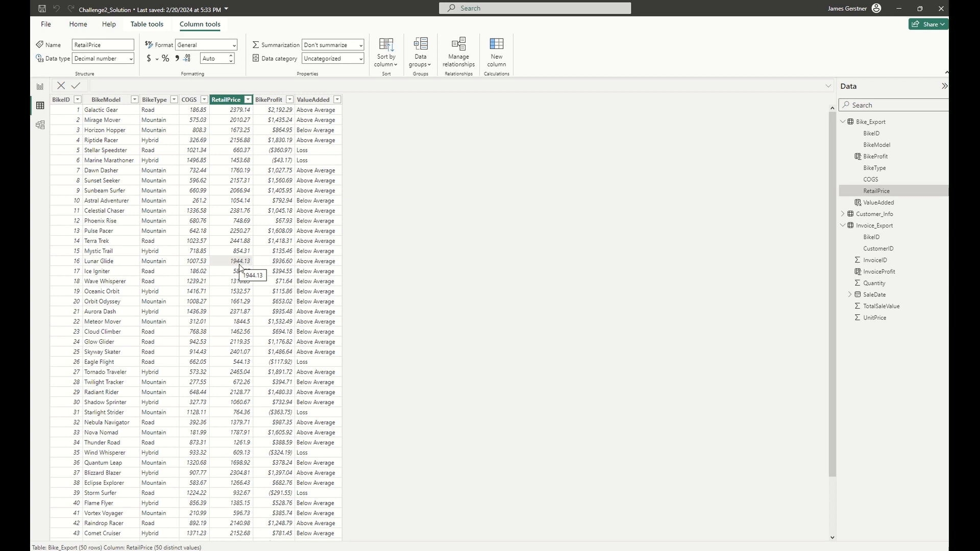
left_click(203, 264)
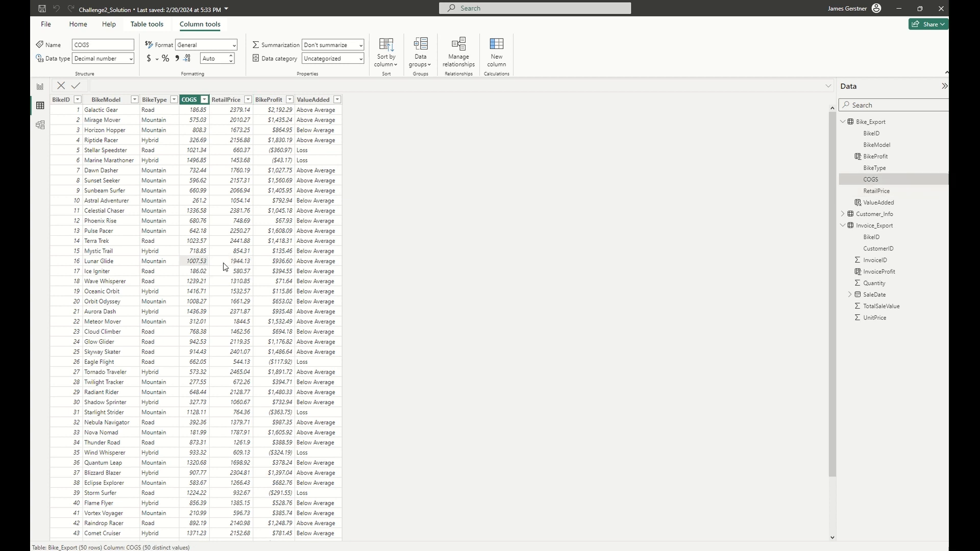
left_click(279, 264)
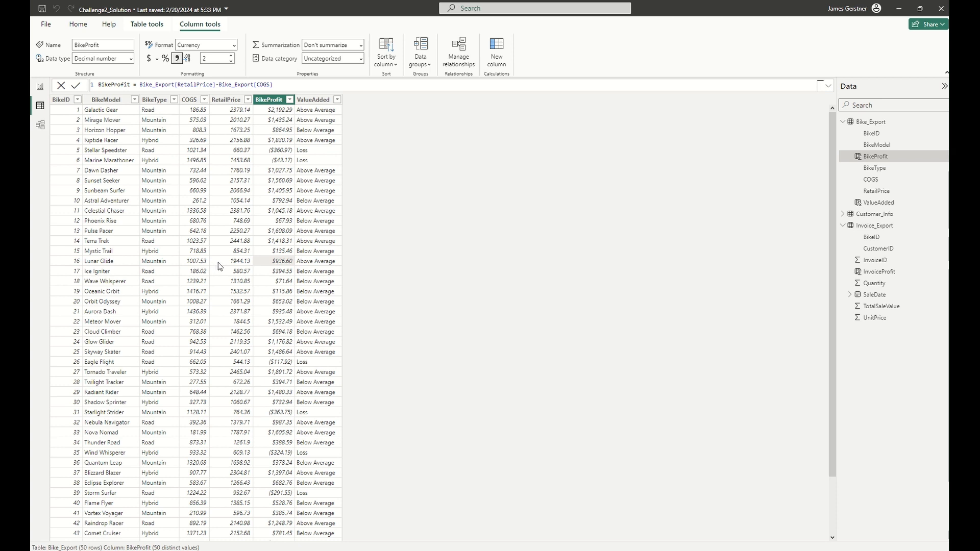
left_click(198, 263)
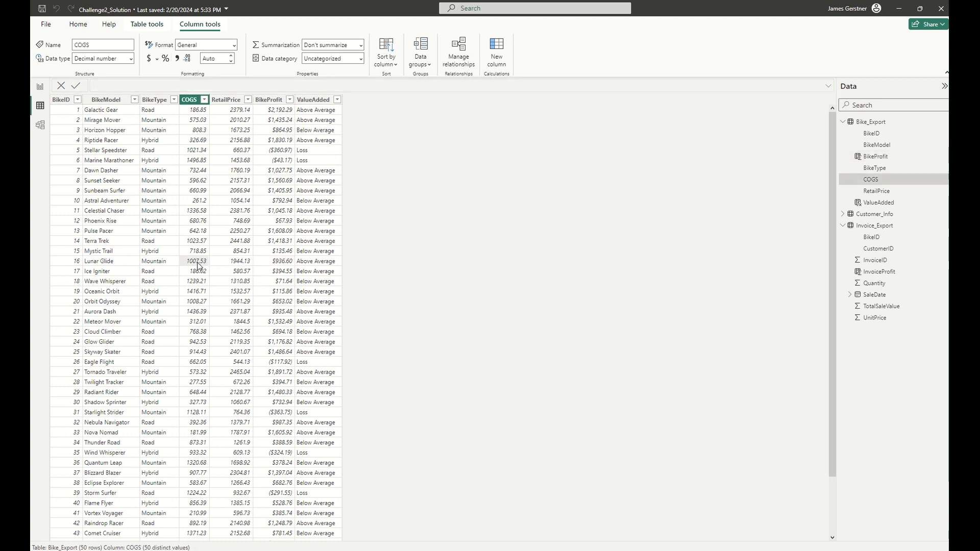
left_click(71, 258)
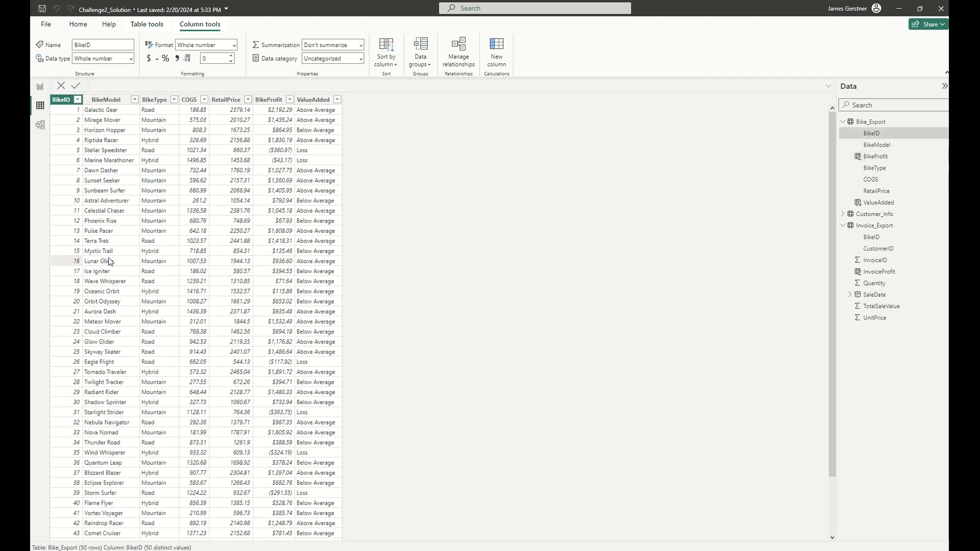
Examine the TotalSaleValue term in the InvoiceProfit formula and check that column's values on Invoice_Export rows with a quantity of 3.
left_click(878, 272)
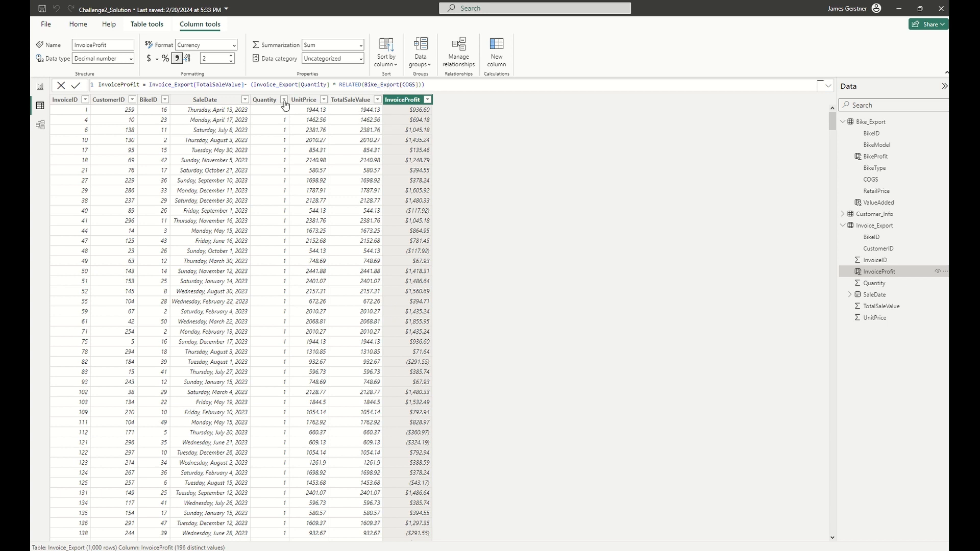
left_click(204, 87)
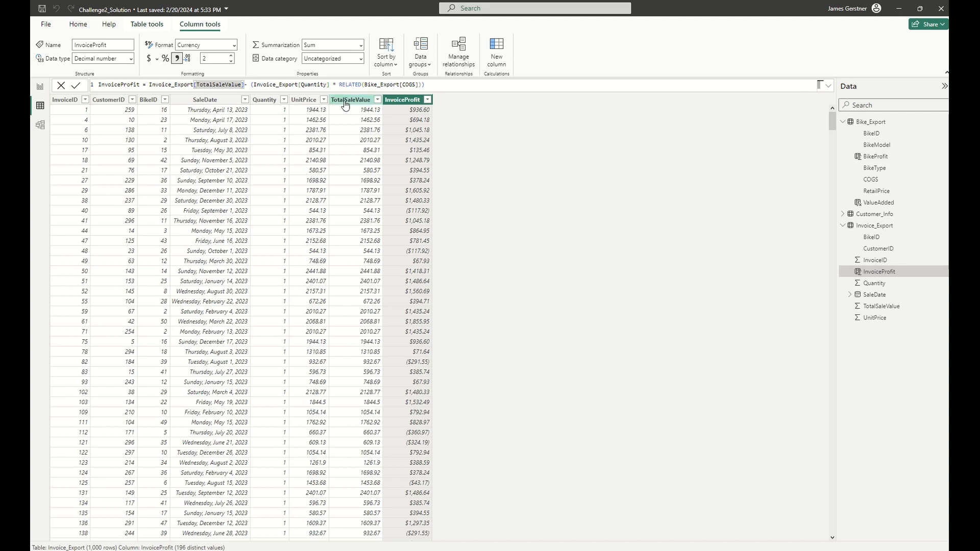
scroll(320, 153, "down", 20)
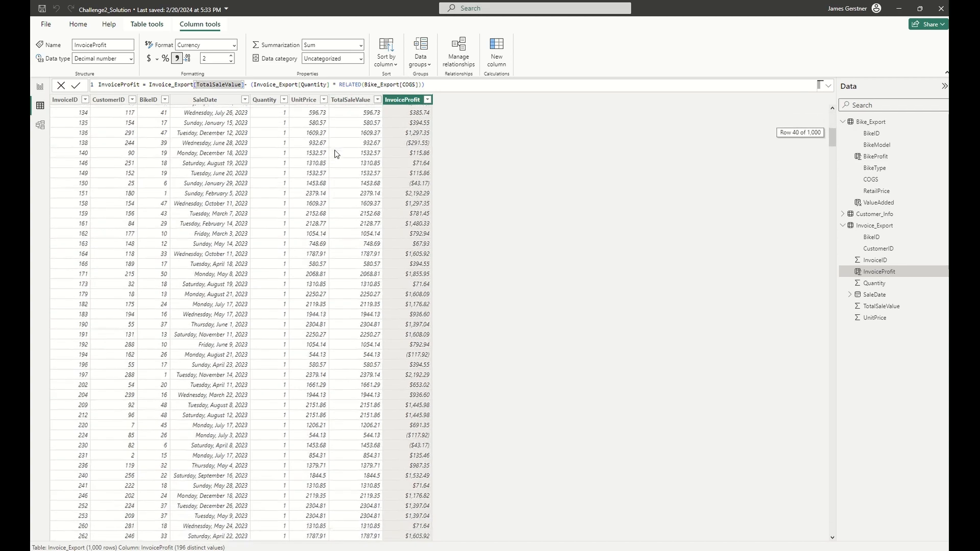
scroll(319, 153, "down", 20)
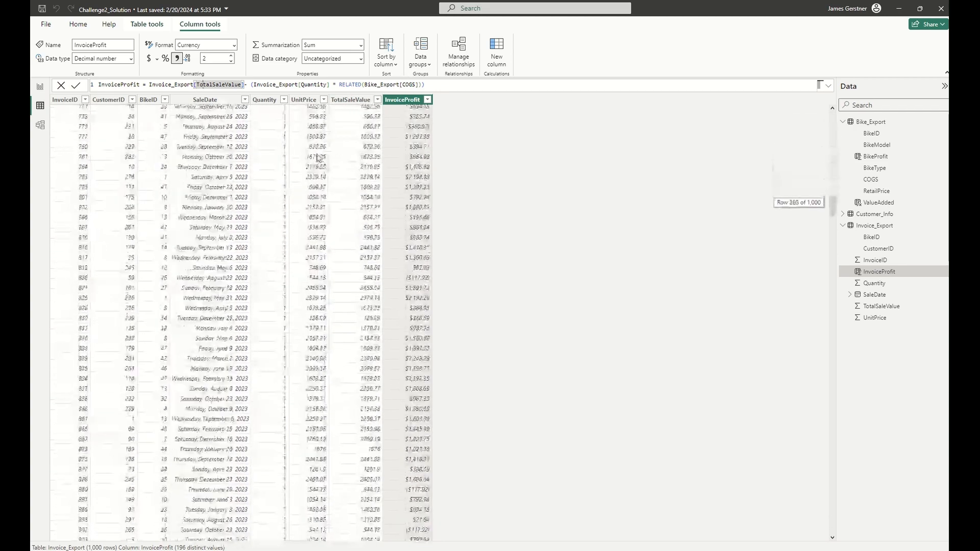
scroll(322, 156, "down", 1)
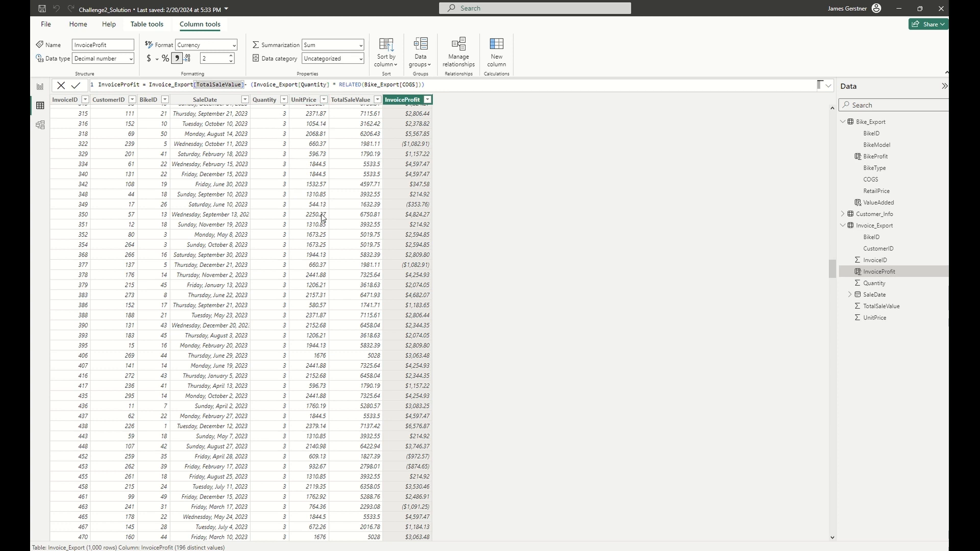
left_click(361, 138)
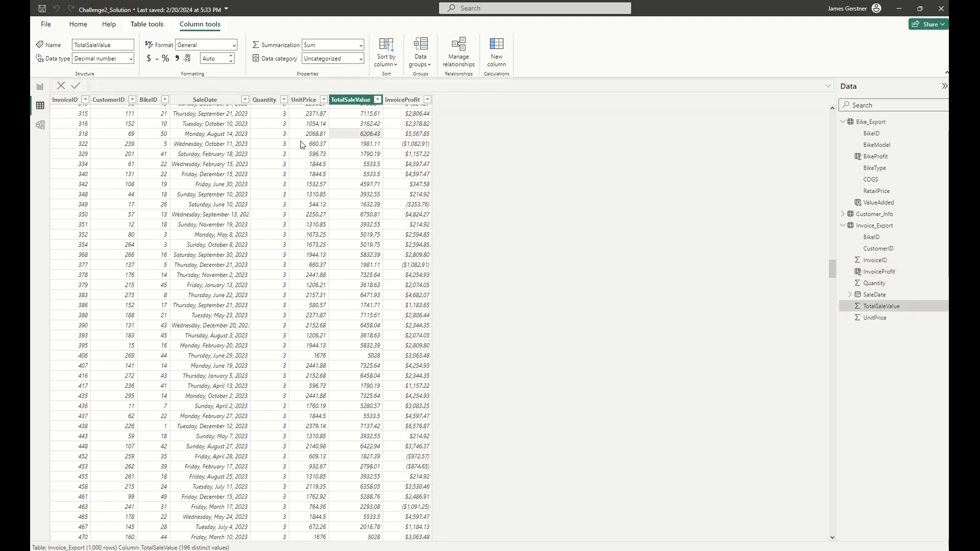
scroll(350, 147, "up", 10)
scroll(357, 133, "up", 10)
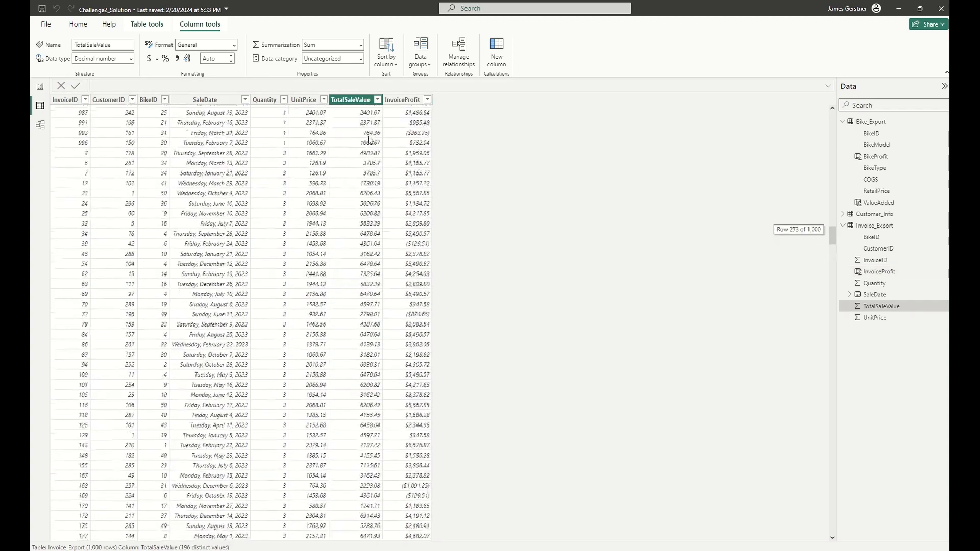
scroll(378, 121, "up", 8)
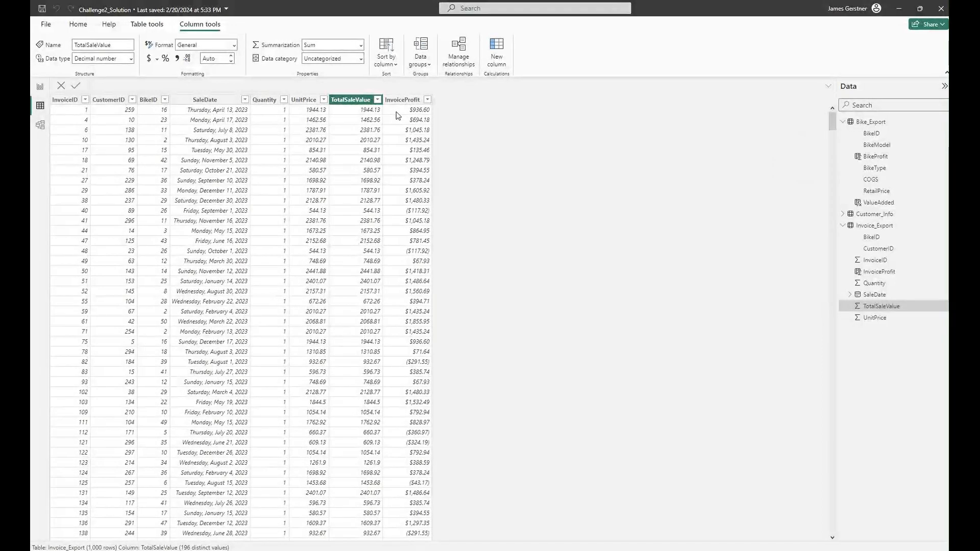
Compare the InvoiceProfit formula in Invoice_Export with the BikeProfit formula in Bike_Export, ending on InvoiceProfit.
left_click(388, 116)
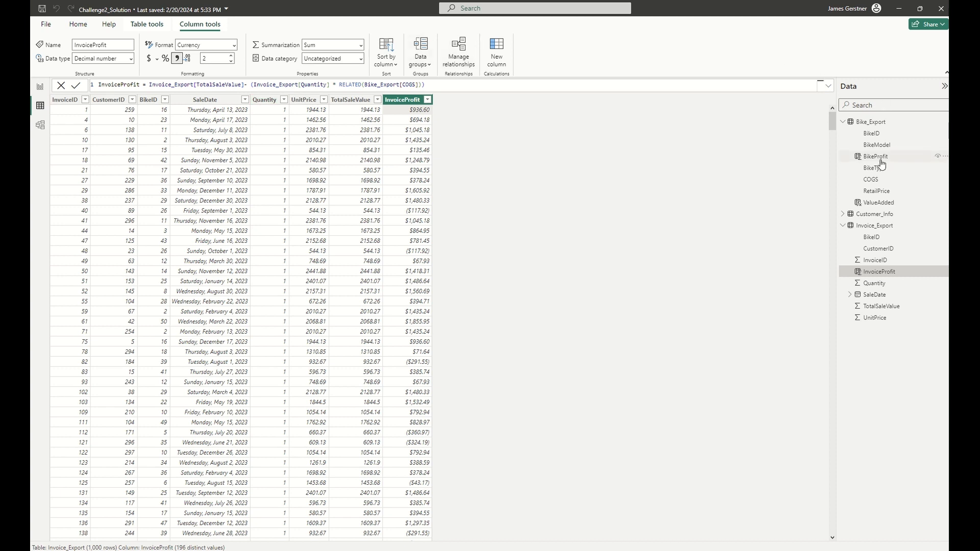
left_click(899, 157)
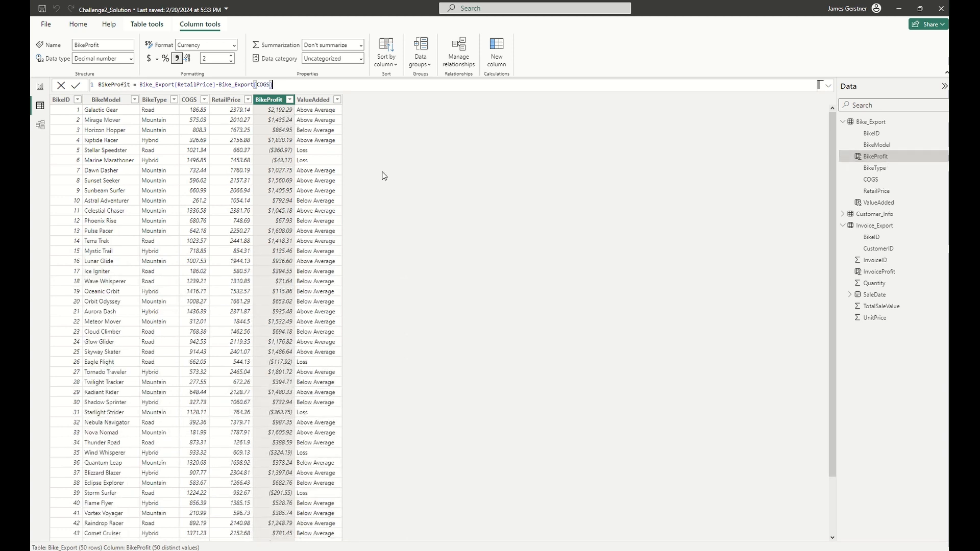
left_click(906, 272)
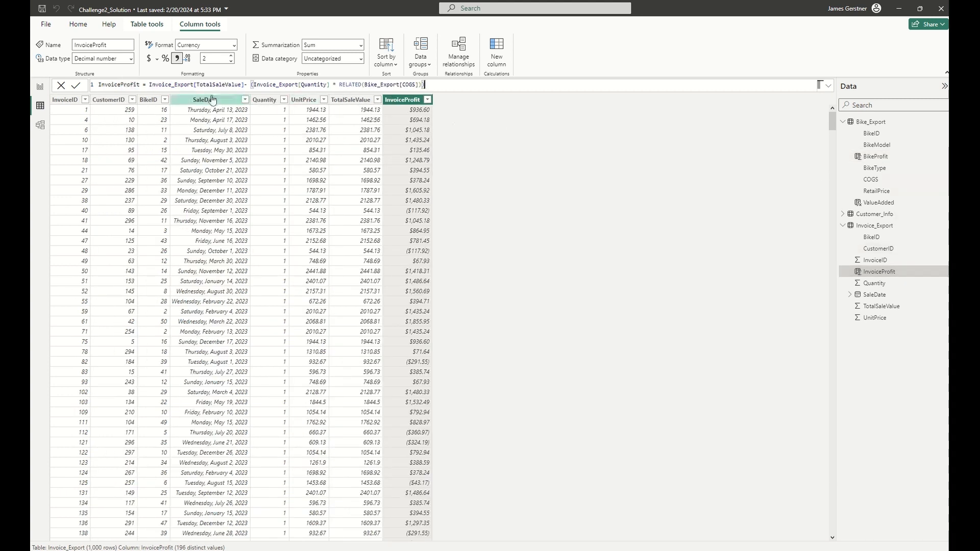